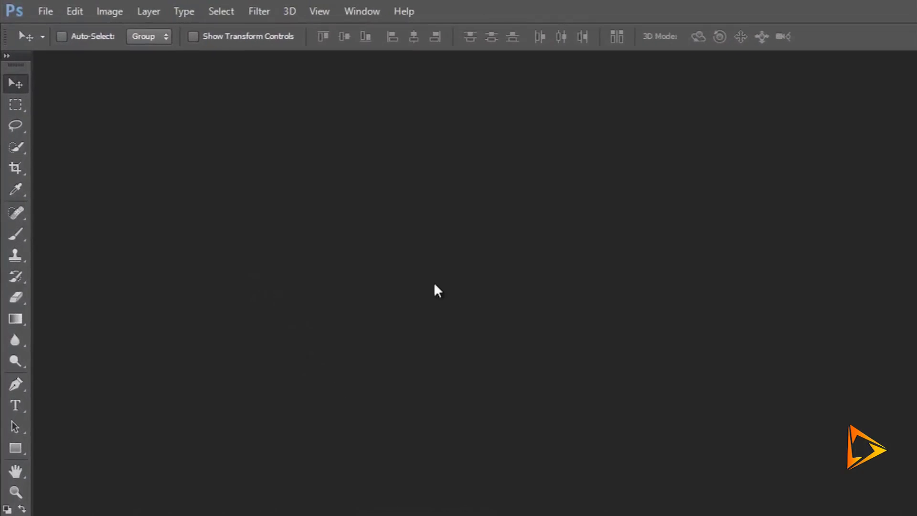
Step: Start a new document sized 1920 by 1080 pixels
left_click(43, 14)
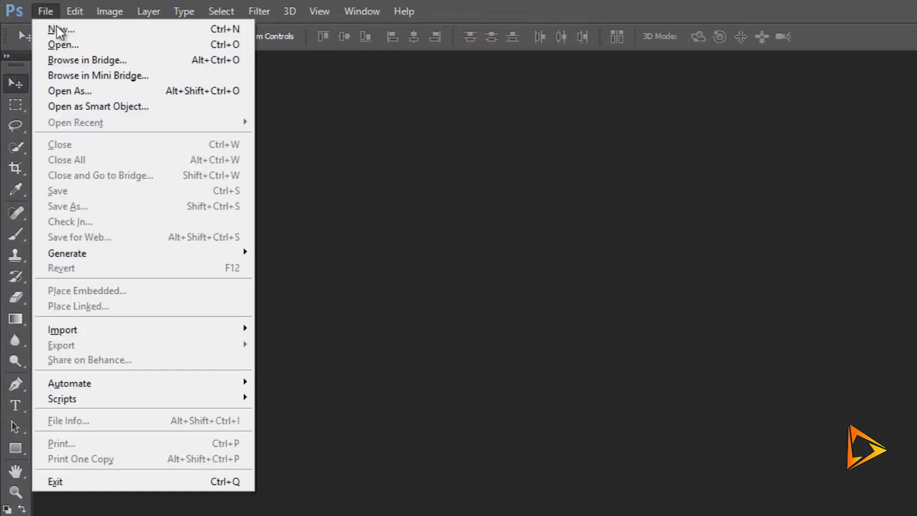
left_click(66, 31)
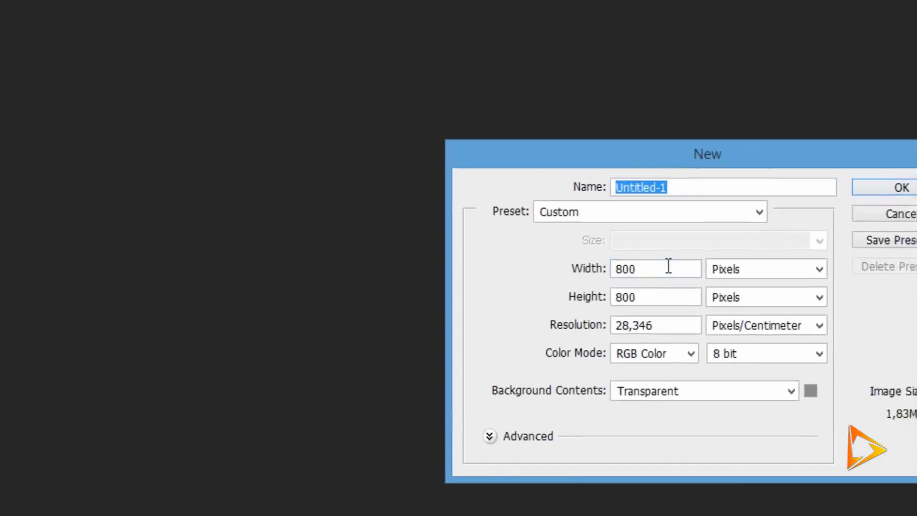
double_click(734, 292)
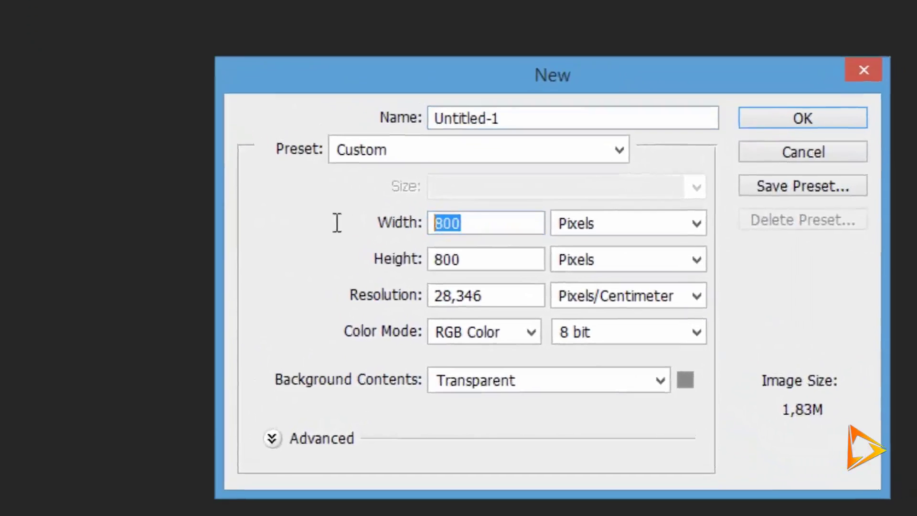
type("2")
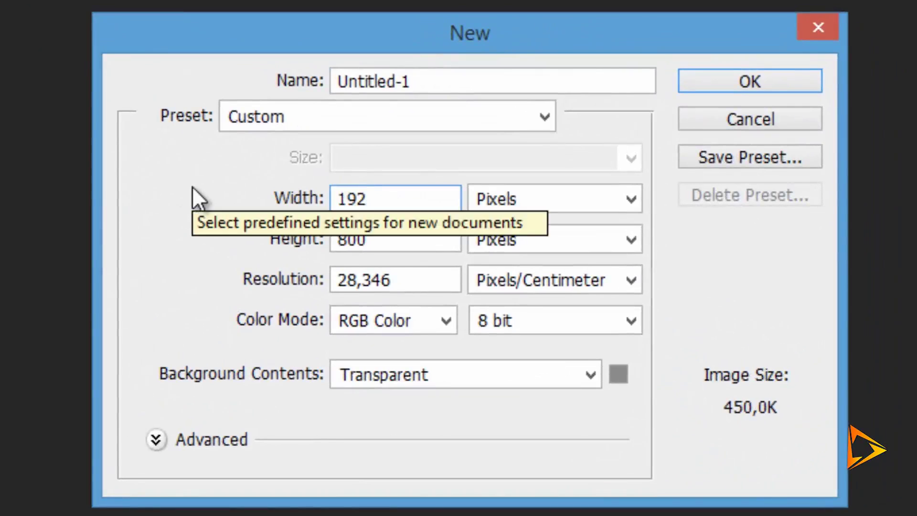
type("0")
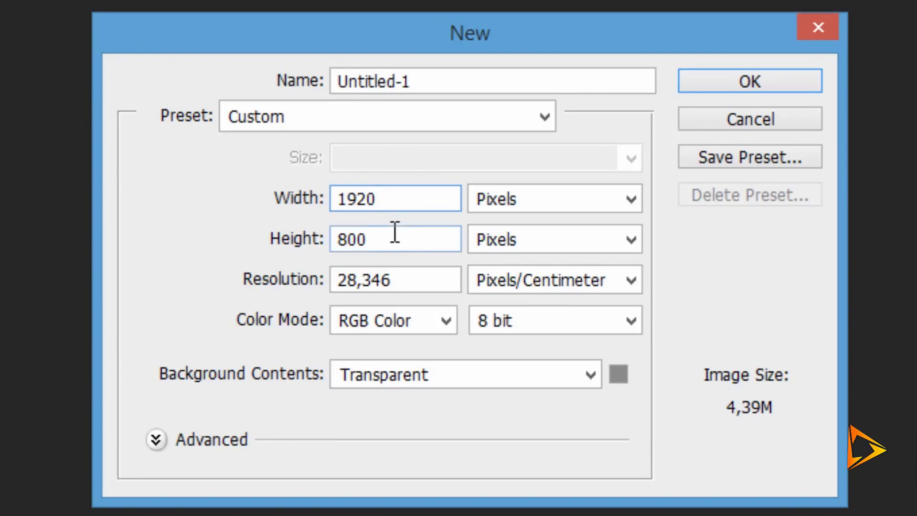
double_click(395, 233)
type("1080")
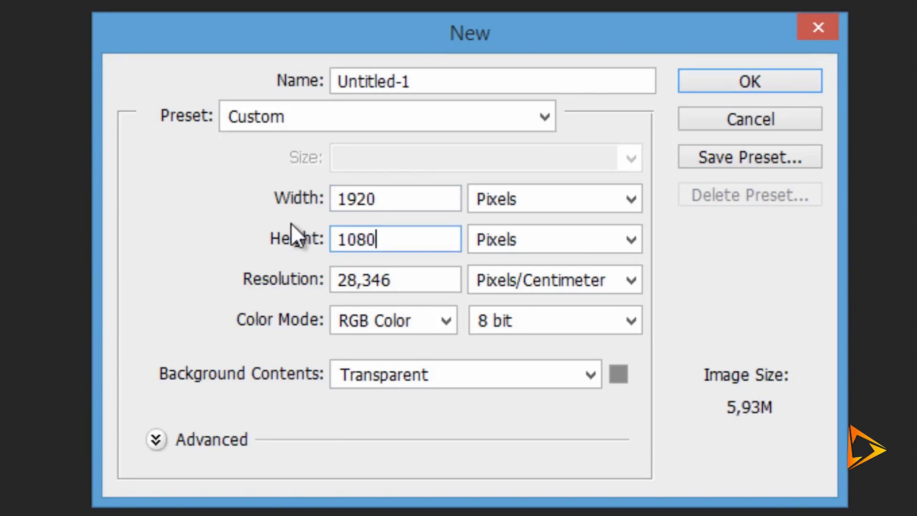
Step: Set the background contents to black (000000) and create the document
left_click(599, 378)
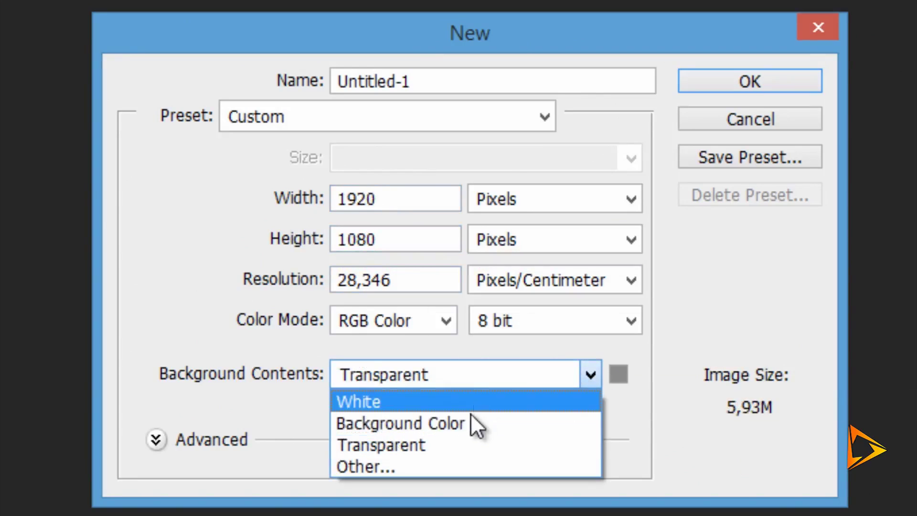
left_click(499, 423)
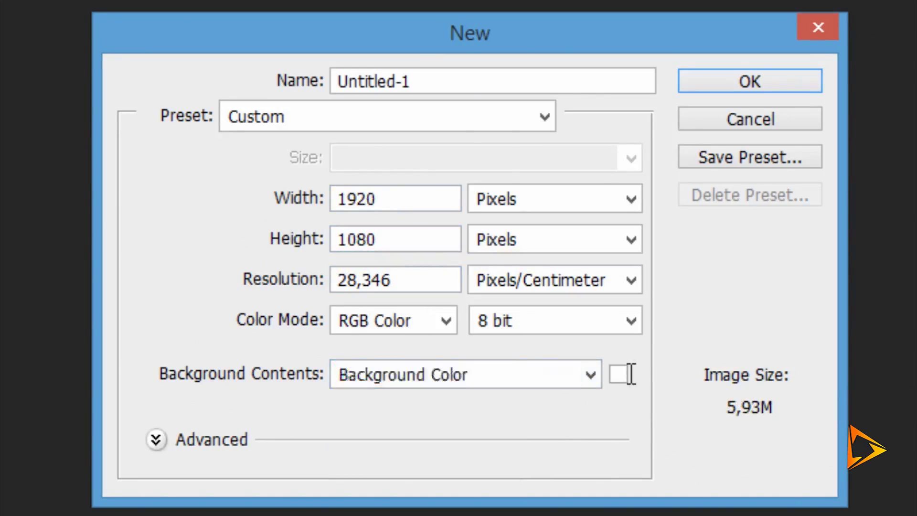
left_click(630, 374)
type("000000")
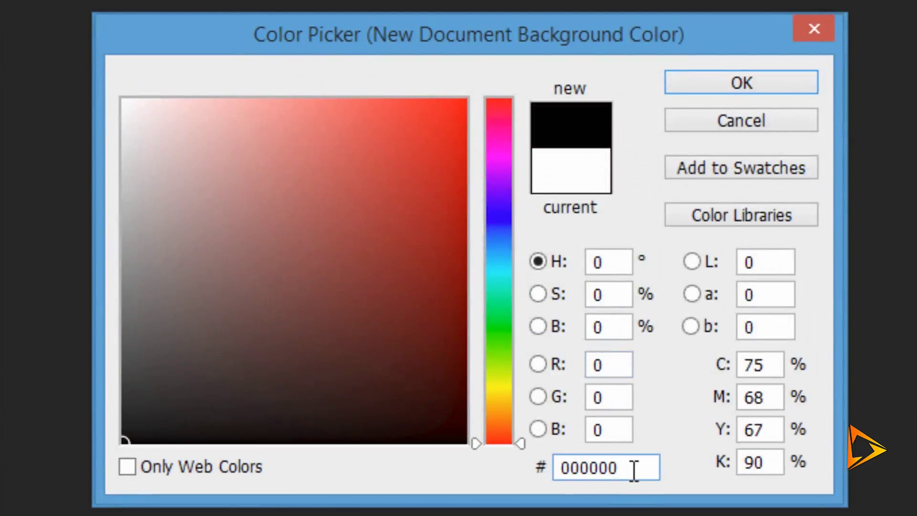
left_click(634, 470)
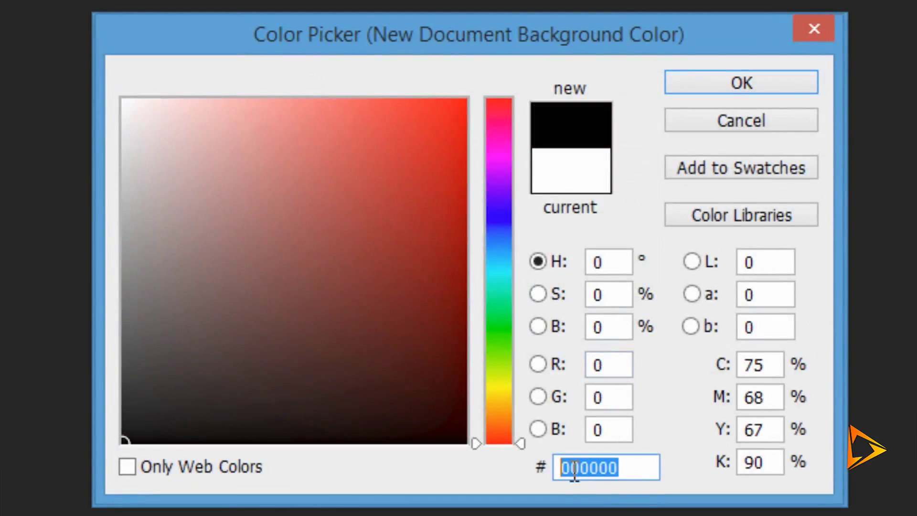
left_click(741, 87)
left_click(762, 88)
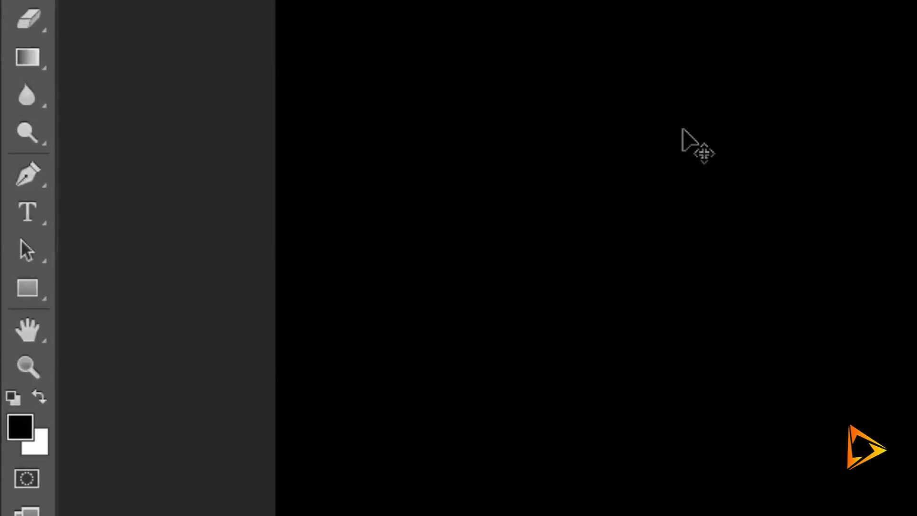
Step: Type TUTORIAL in a wide text box as white Bebas Neue 360 pt text
left_click(20, 219)
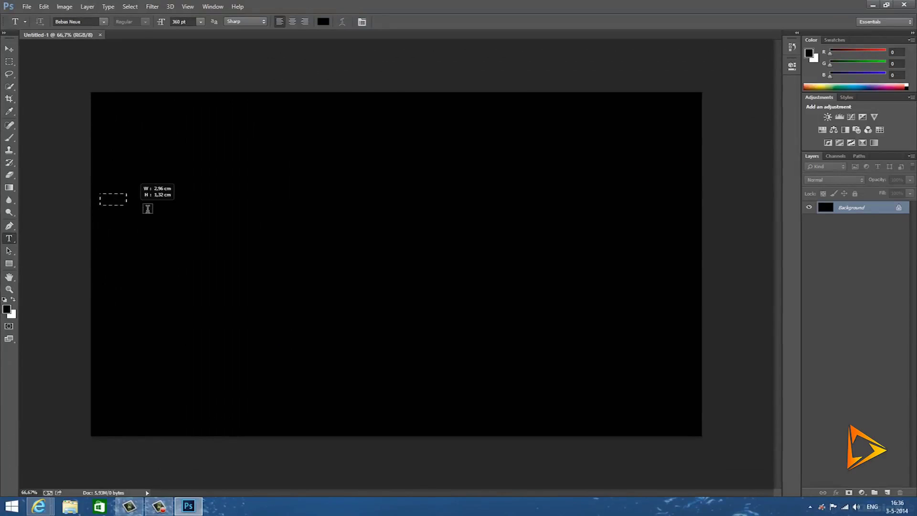
left_click_drag(148, 209, 685, 333)
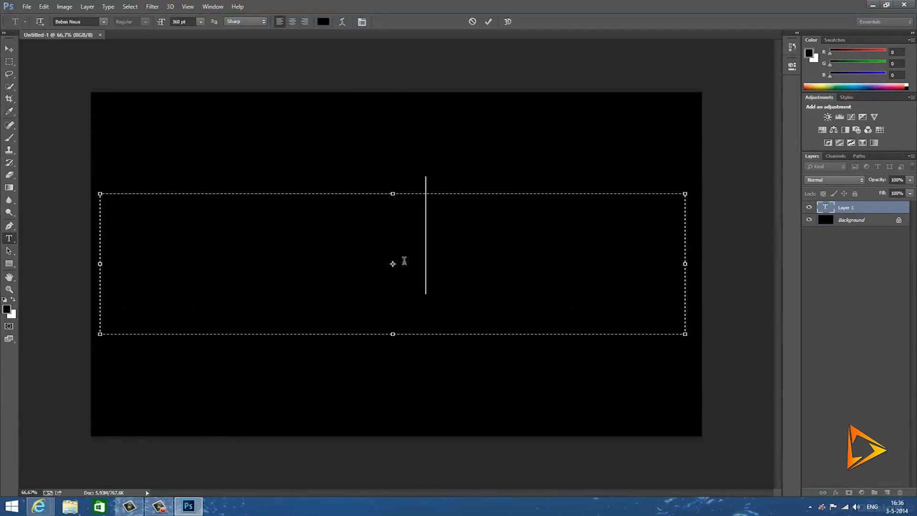
left_click_drag(411, 258, 56, 244)
left_click(323, 22)
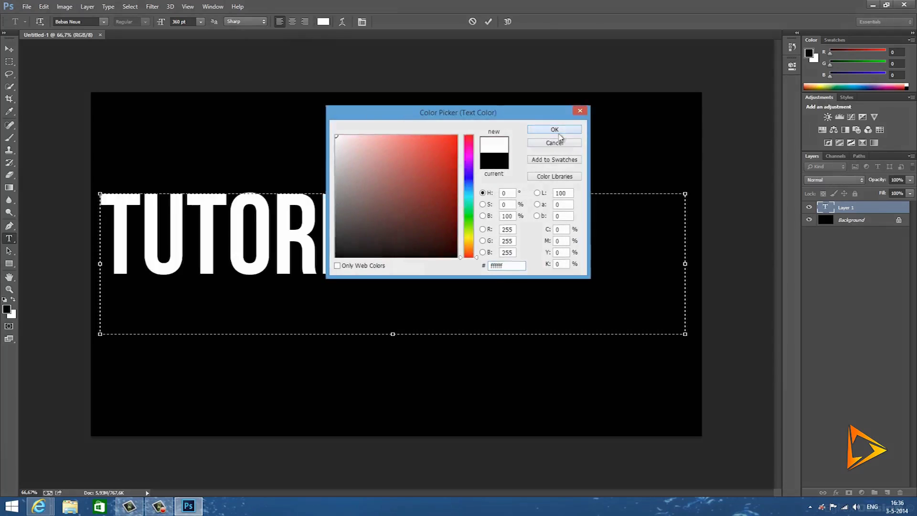
left_click(555, 129)
left_click(488, 22)
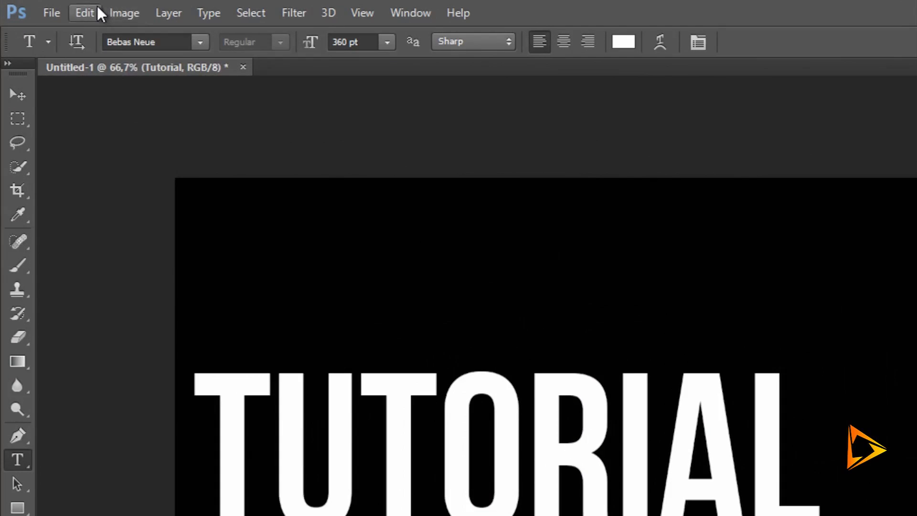
Step: Rotate the TUTORIAL text to -90° so it runs vertically
left_click(122, 13)
mouse_move(84, 13)
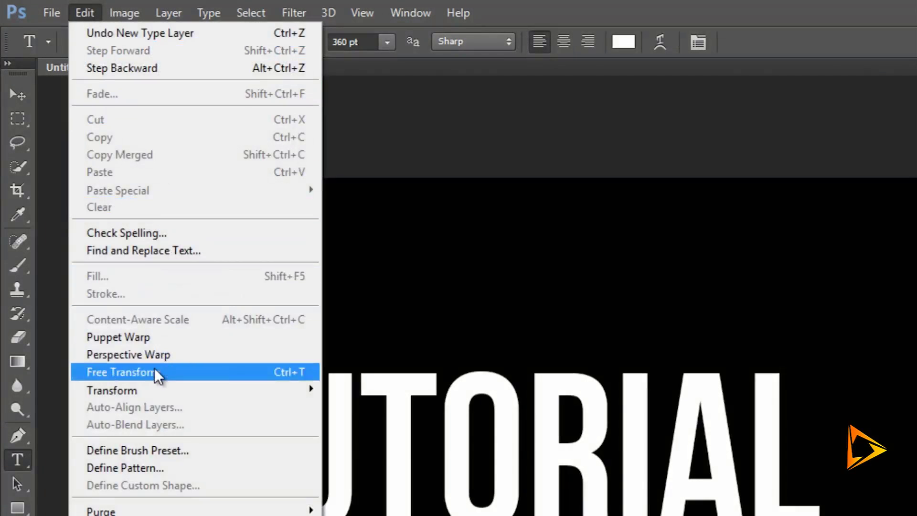
left_click(153, 368)
mouse_move(286, 241)
left_mouse_down()
mouse_move(379, 247)
mouse_move(387, 257)
left_mouse_up()
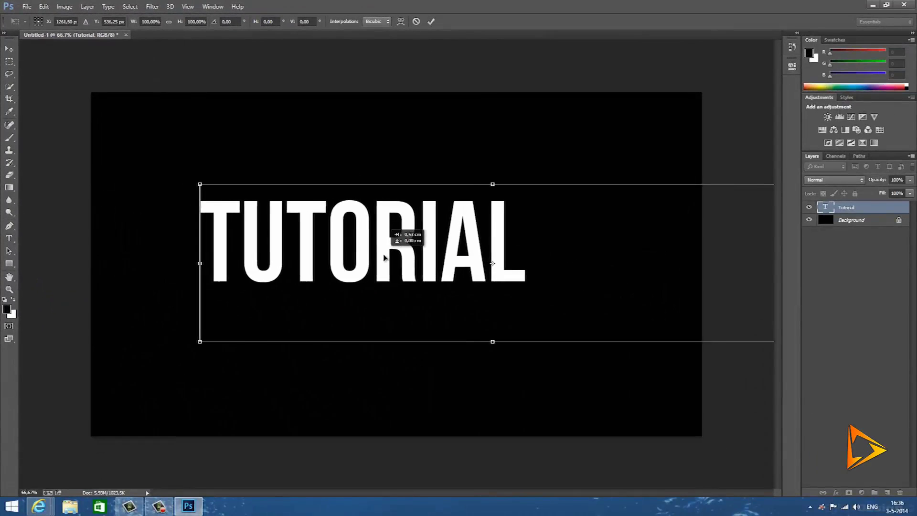
mouse_move(323, 139)
left_mouse_down()
mouse_move(281, 218)
mouse_move(366, 279)
left_mouse_up()
mouse_move(333, 90)
left_mouse_down()
mouse_move(126, 241)
mouse_move(133, 307)
left_mouse_up()
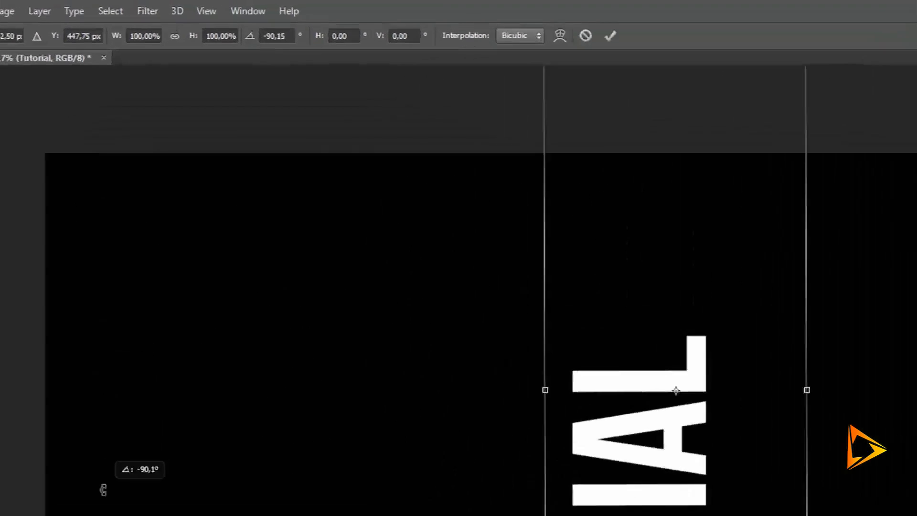
left_click(424, 76)
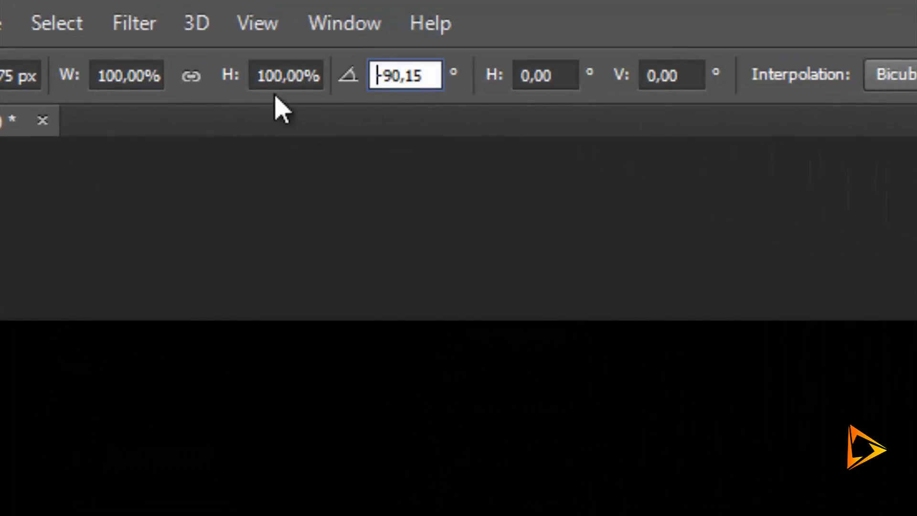
key("ctrl+a")
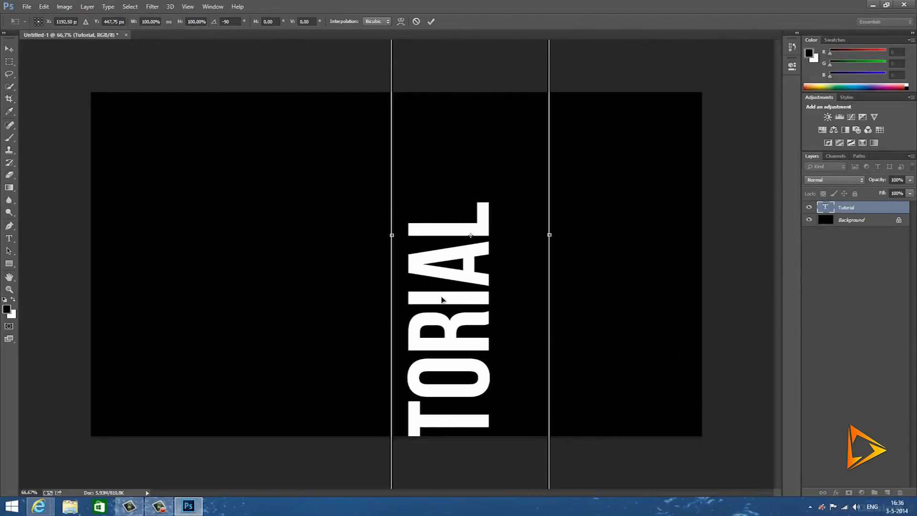
Step: Move the vertical text up and left, apply the transform, and rasterize the type layer
left_click_drag(441, 300, 395, 199)
key("Return")
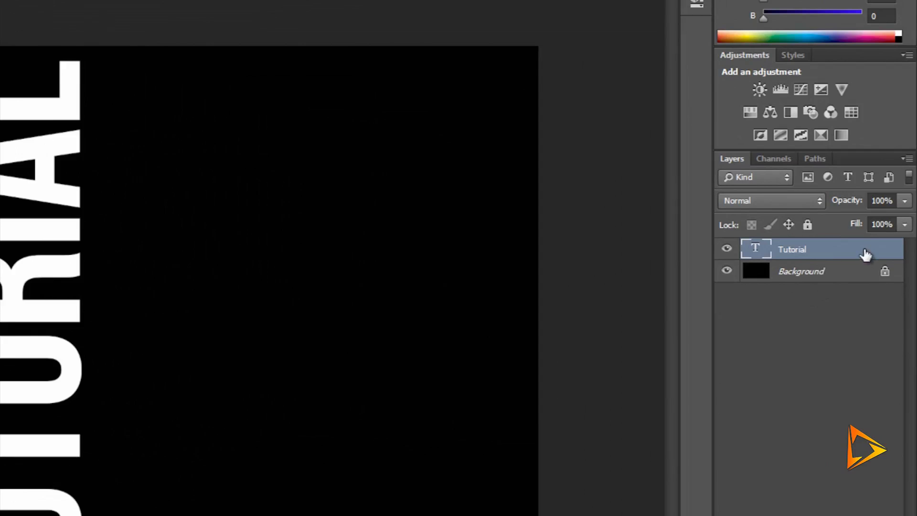
right_click(864, 249)
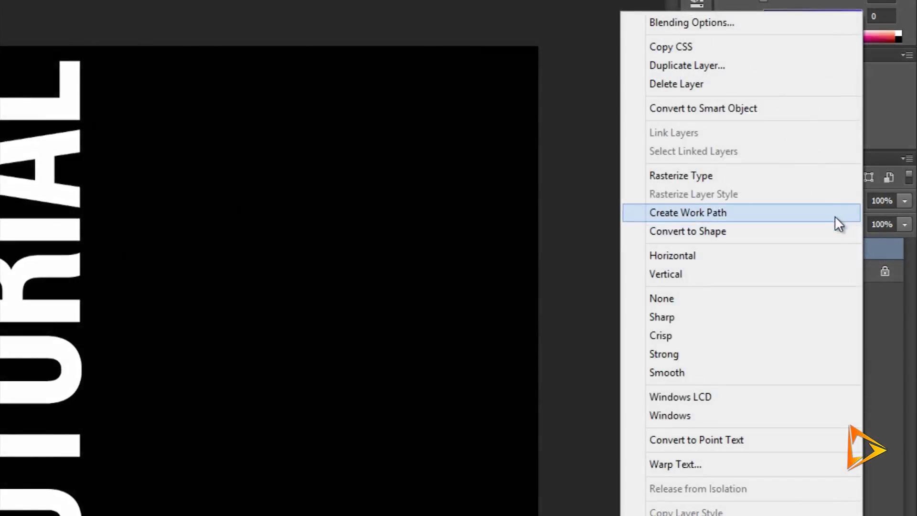
left_click(829, 175)
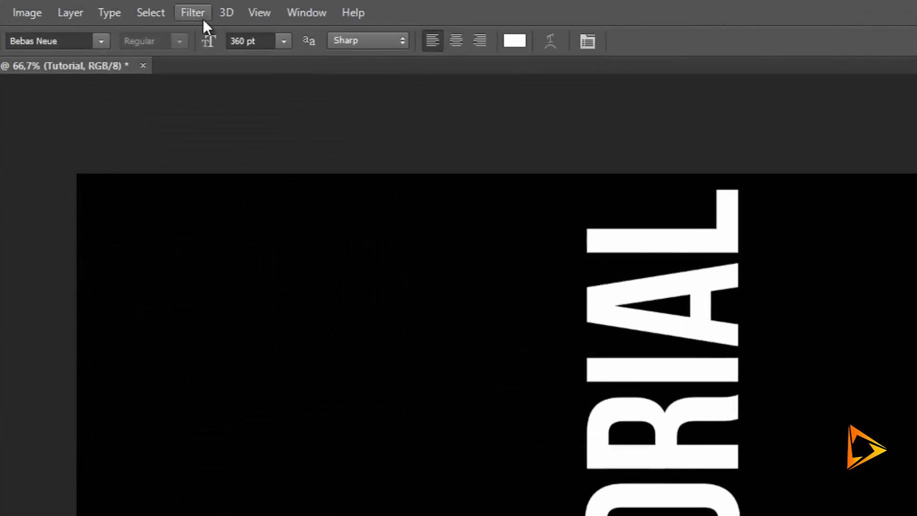
Step: Apply the Wind filter (Wind method, From the Right) twice to the vertical letters
left_click(161, 7)
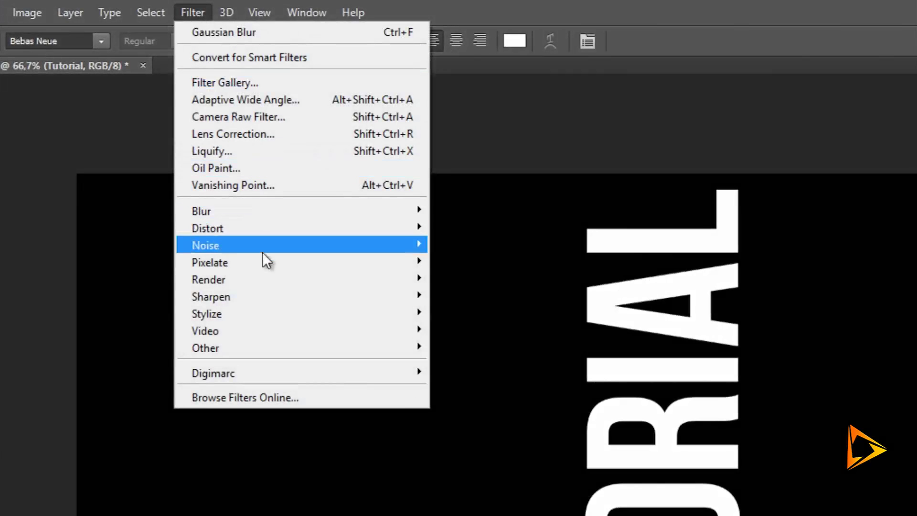
mouse_move(301, 314)
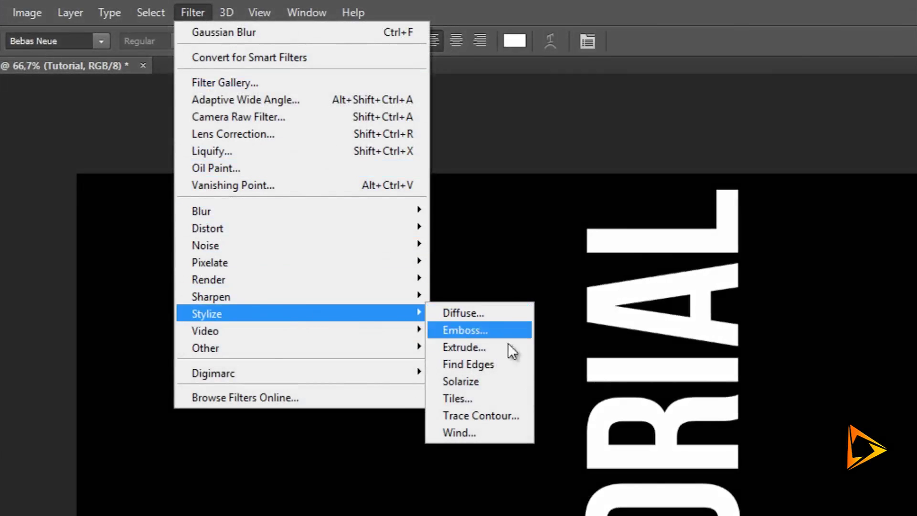
left_click(520, 428)
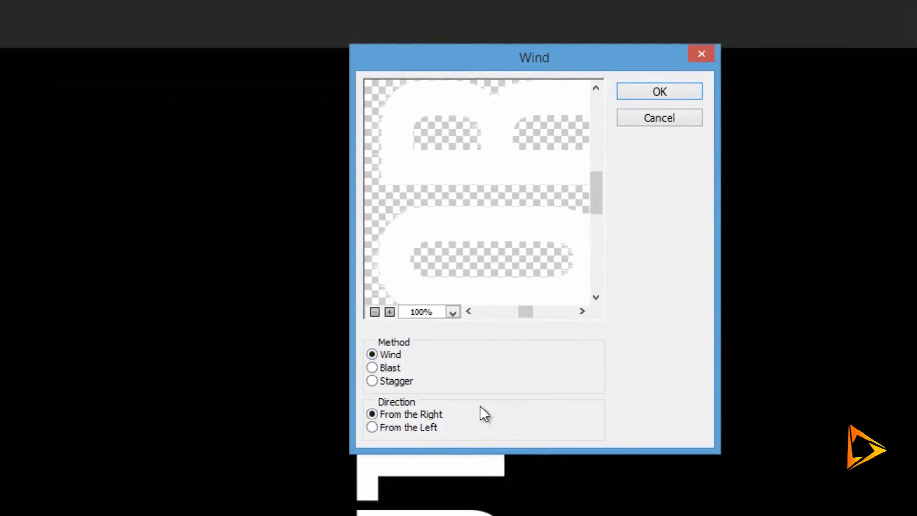
left_click(667, 91)
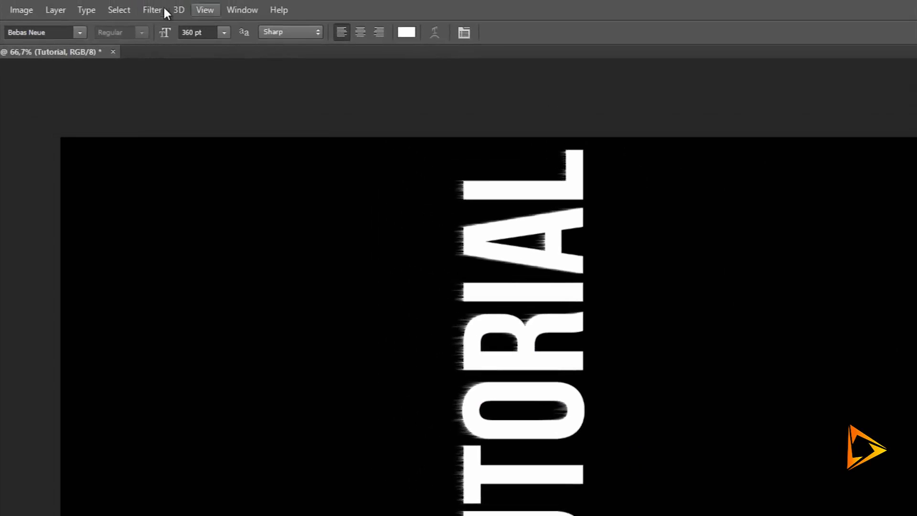
left_click(157, 10)
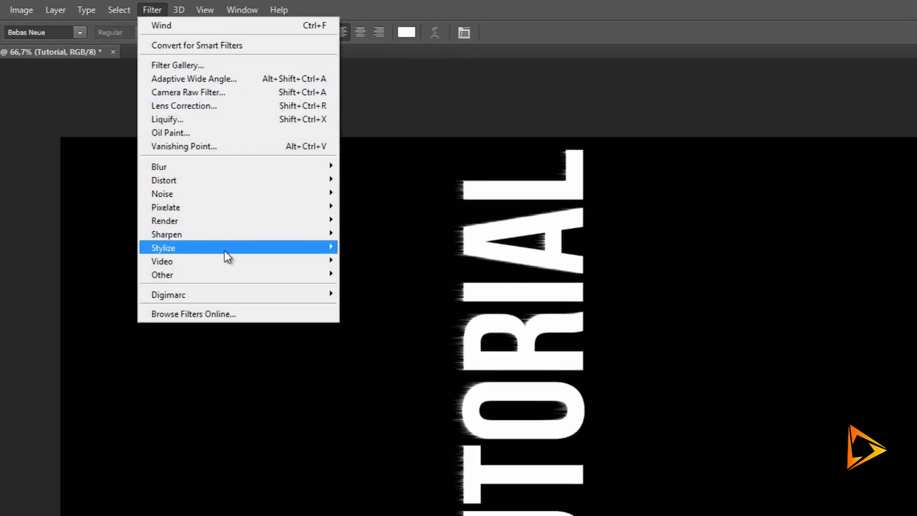
mouse_move(214, 248)
left_click(377, 341)
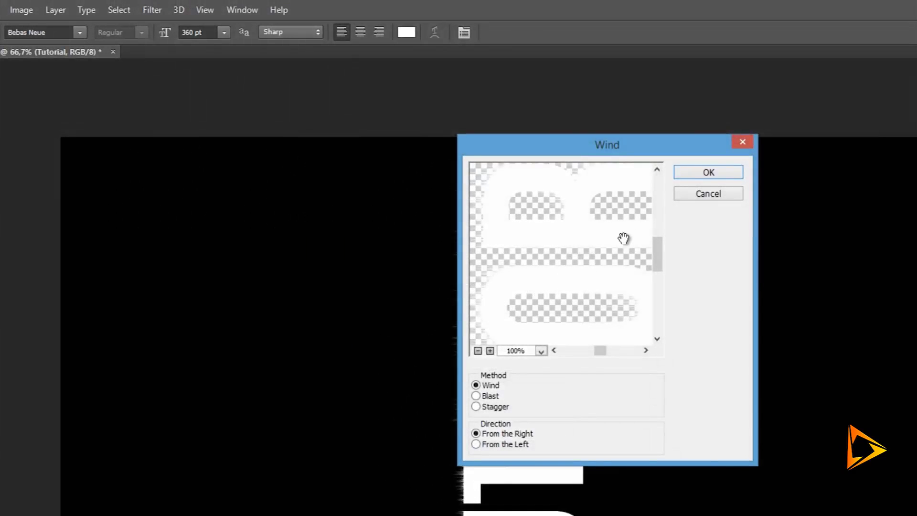
left_click(706, 173)
left_click(160, 9)
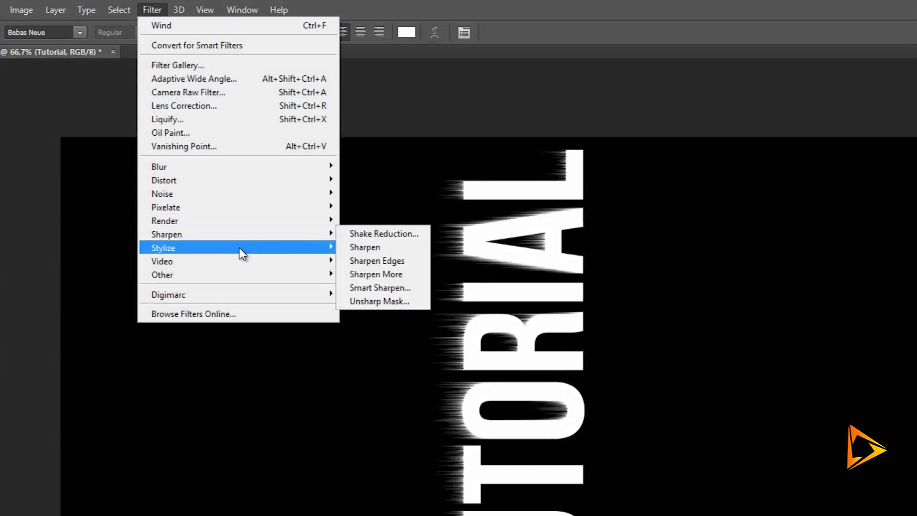
Step: Run the Wind filter once more to lengthen the leftward streaks
mouse_move(164, 248)
left_click(394, 340)
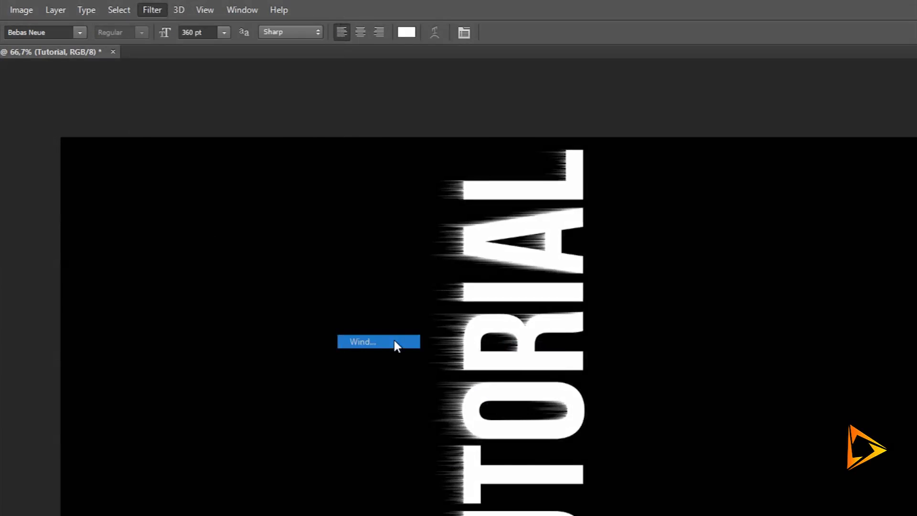
left_click(605, 140)
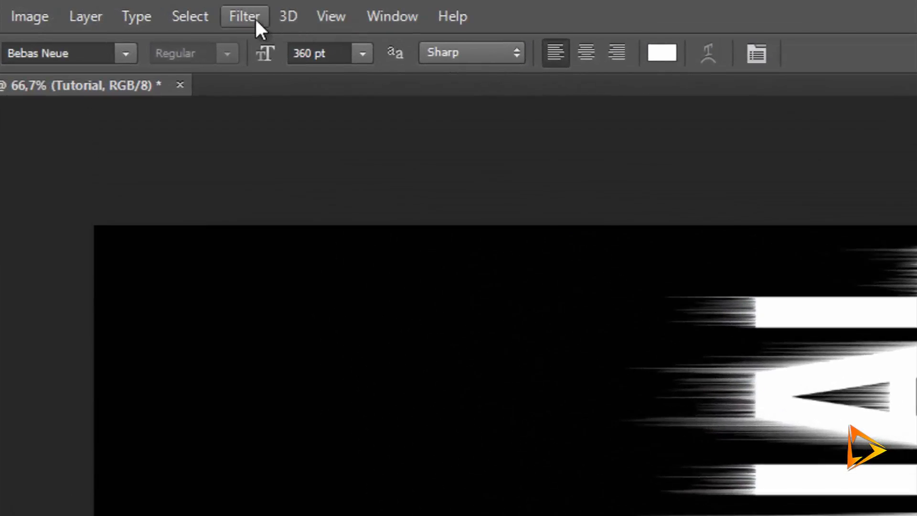
Step: Apply a Gaussian Blur with a 2.0-pixel radius to the streaked text
left_click(254, 17)
mouse_move(387, 273)
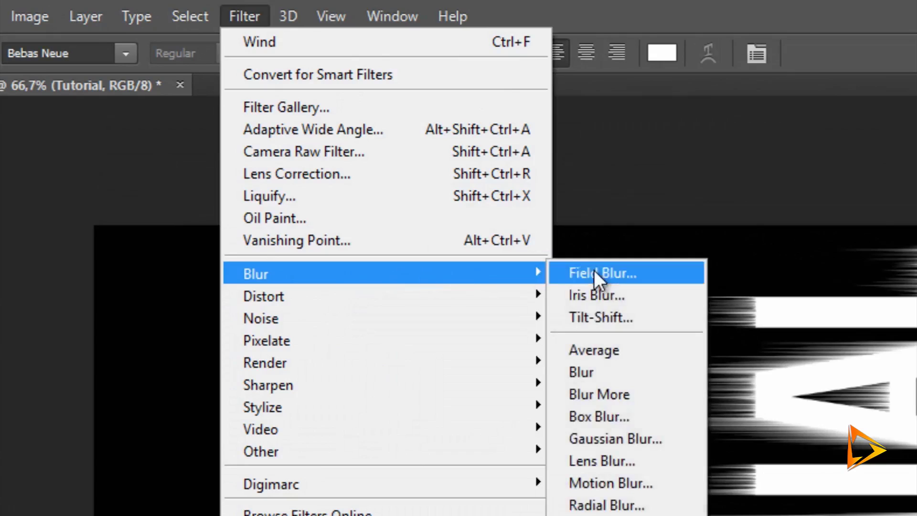
left_click(668, 437)
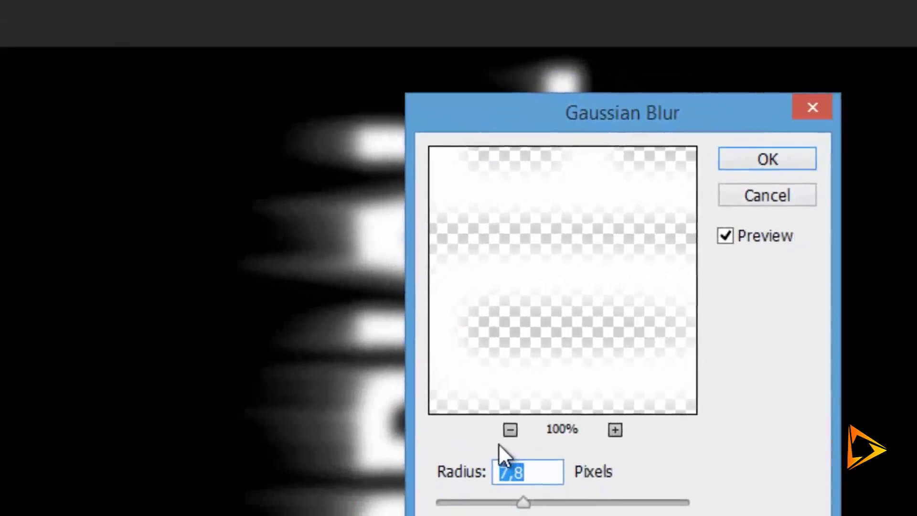
type("2,0")
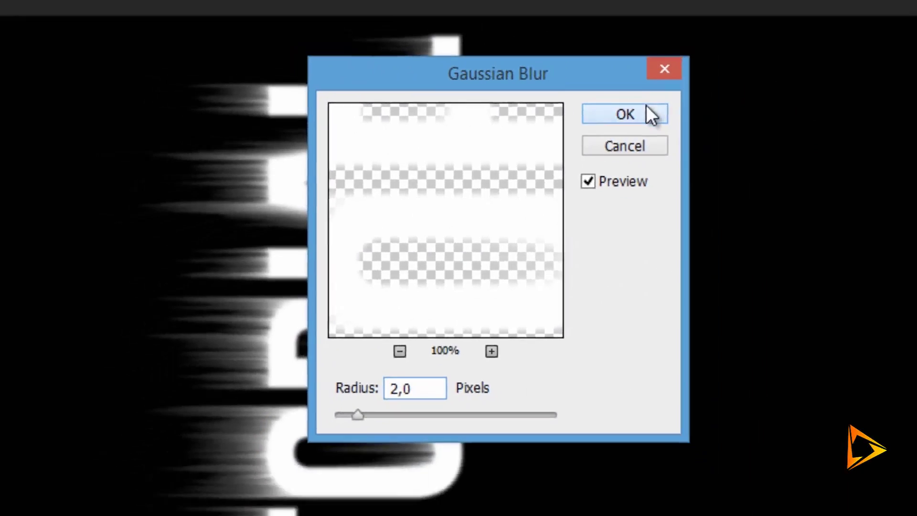
left_click(687, 108)
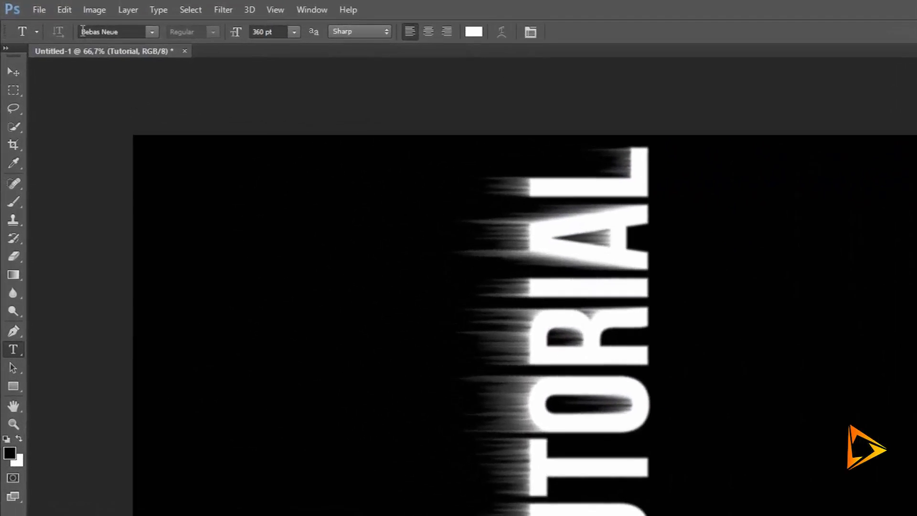
Step: Rotate the text 90° back to horizontal and nudge it slightly up and right
left_click(44, 7)
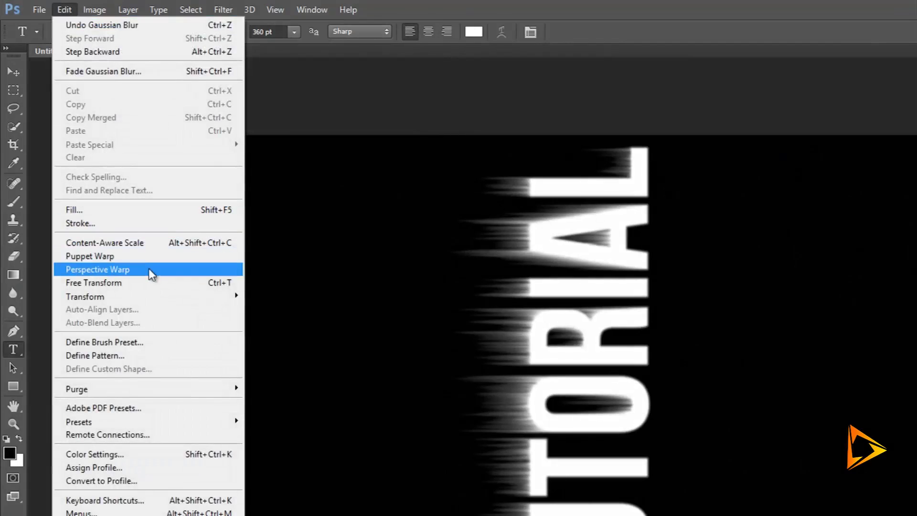
left_click(147, 279)
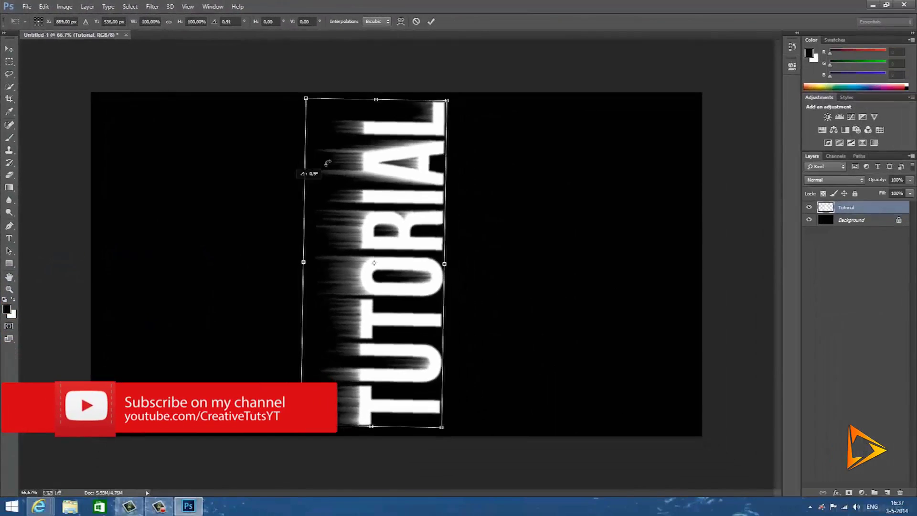
left_click_drag(334, 233, 437, 174)
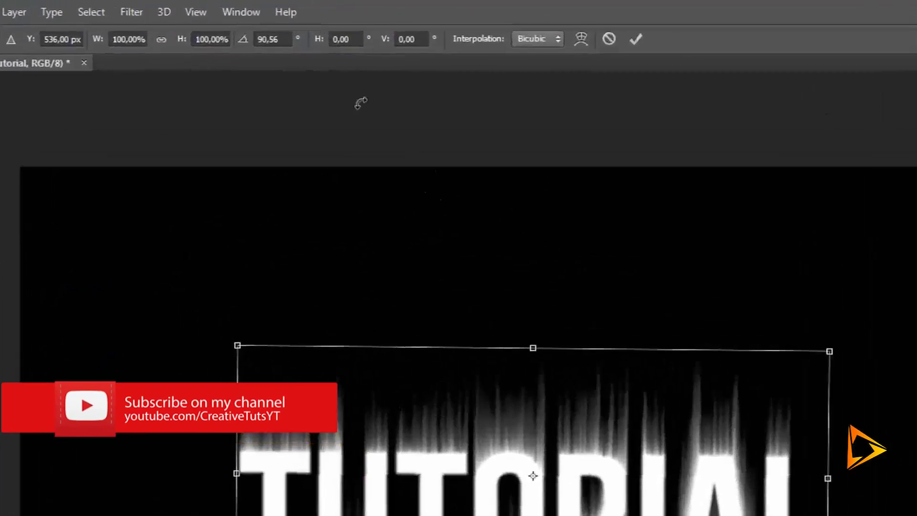
left_click(228, 21)
type("90")
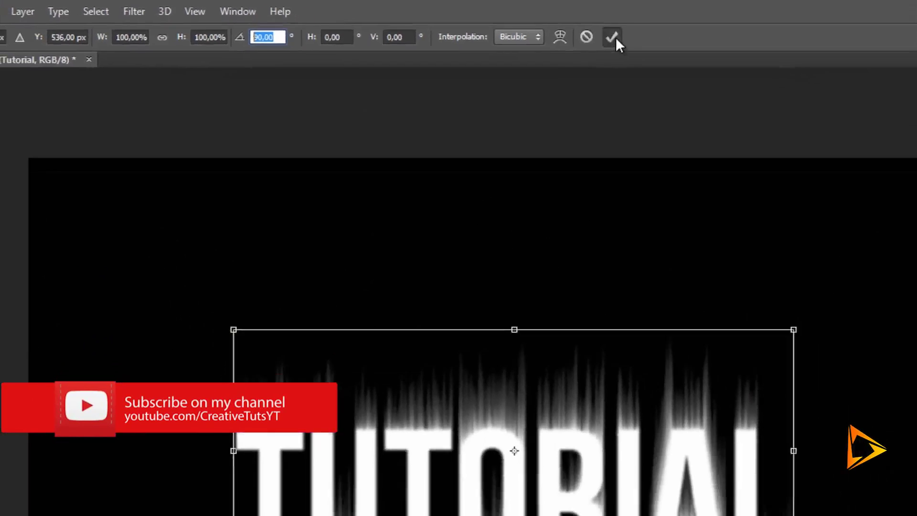
left_click(789, 55)
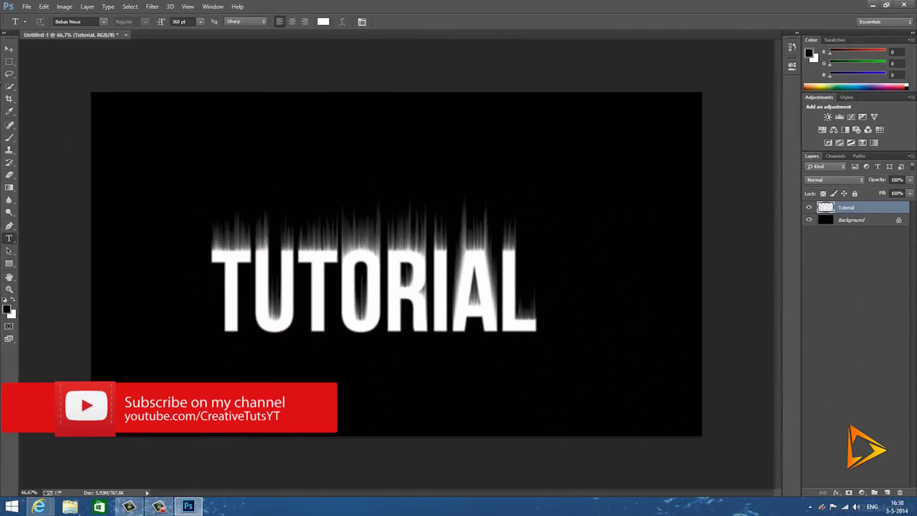
left_click(9, 49)
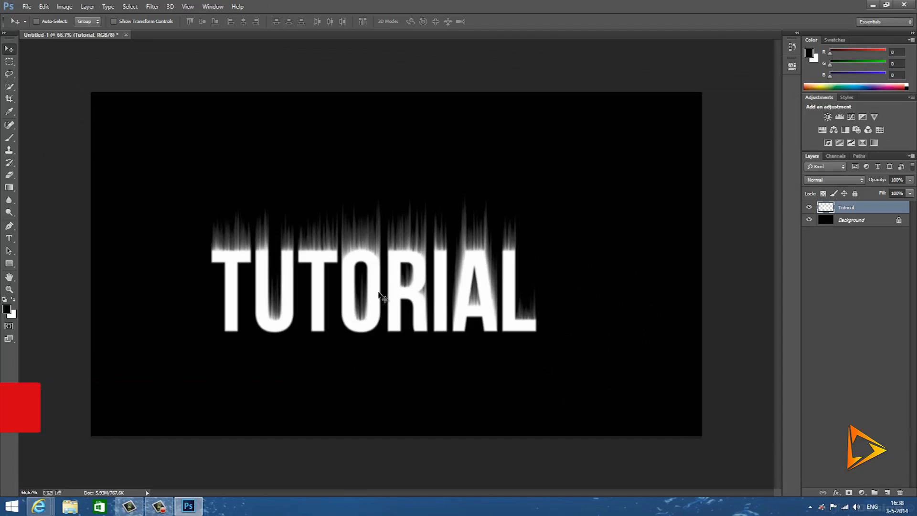
left_click_drag(378, 296, 388, 285)
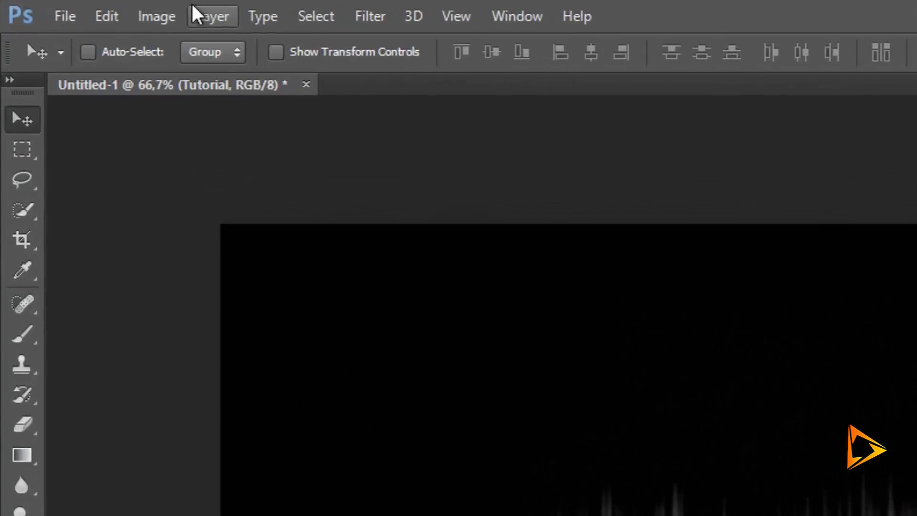
Step: Convert the image to Grayscale, flattening layers and discarding colour information
left_click(65, 7)
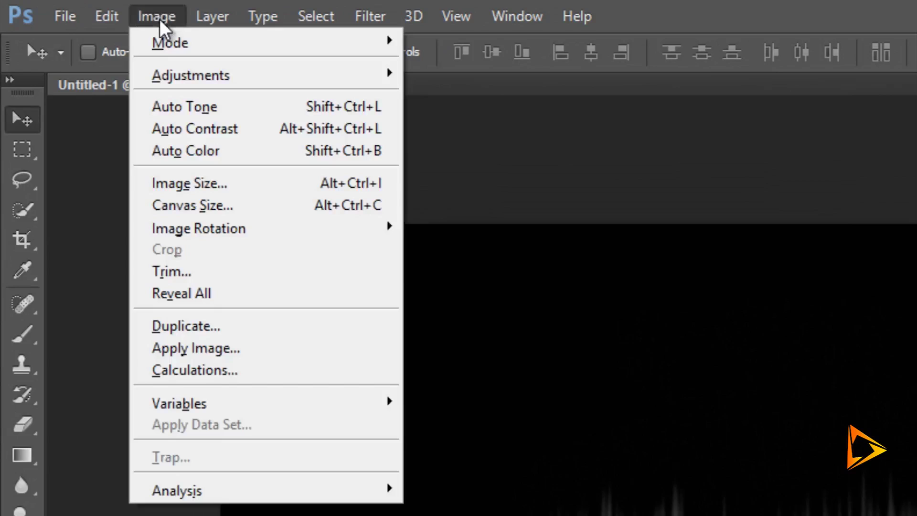
mouse_move(170, 42)
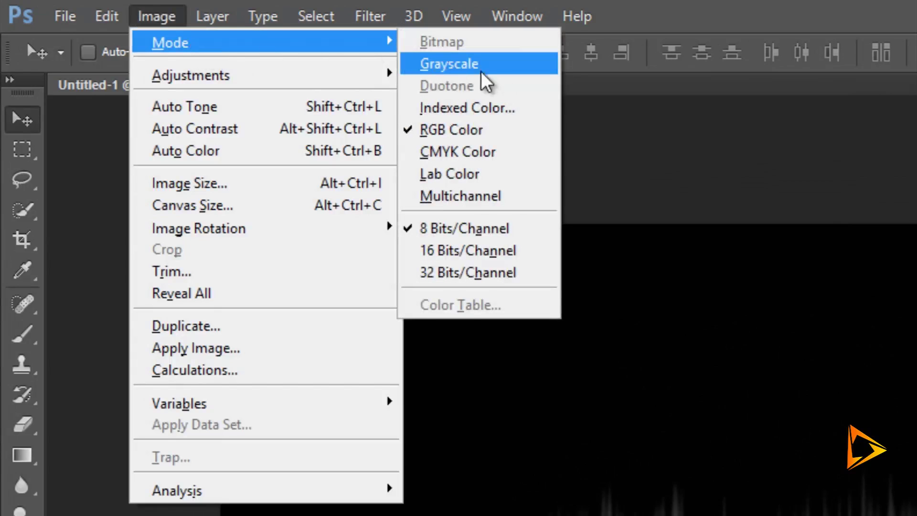
left_click(506, 63)
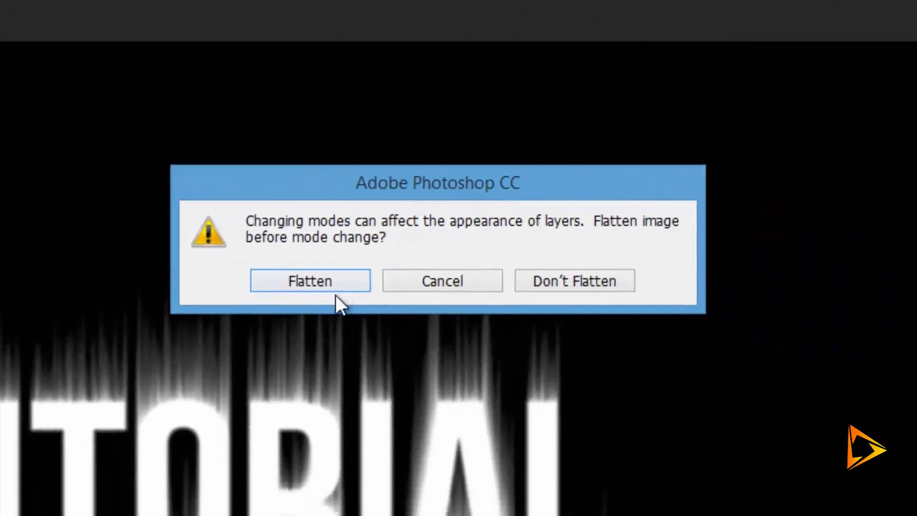
left_click(353, 280)
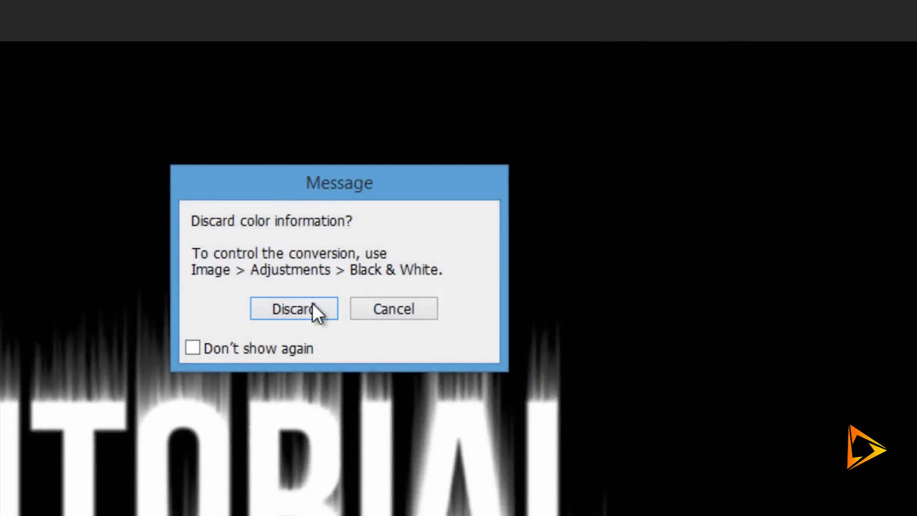
left_click(313, 305)
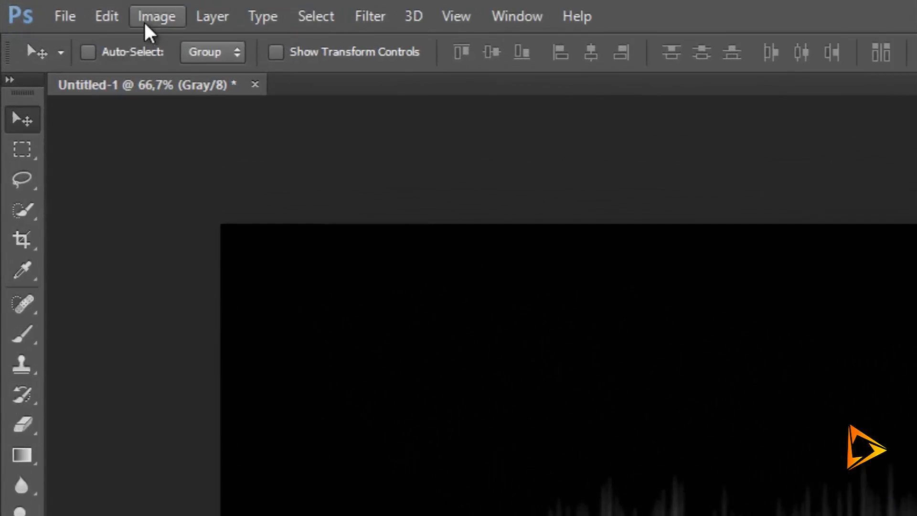
left_click(157, 16)
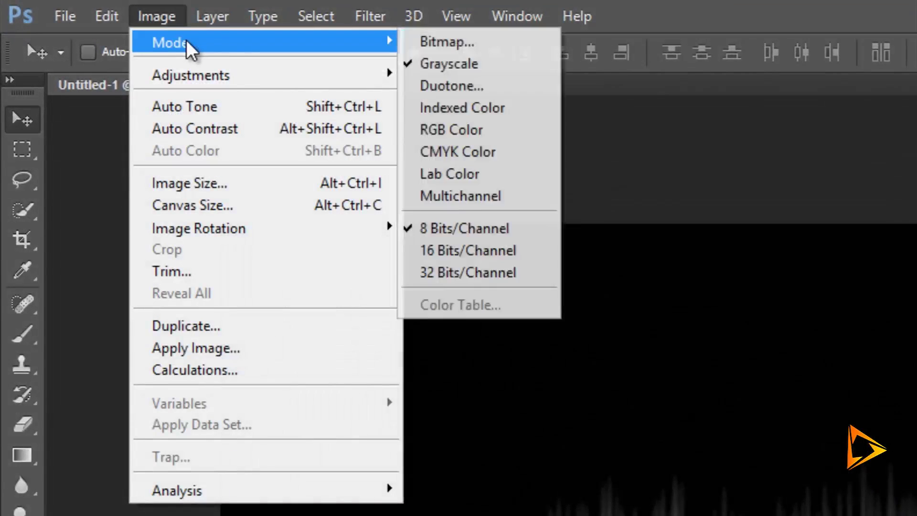
mouse_move(170, 42)
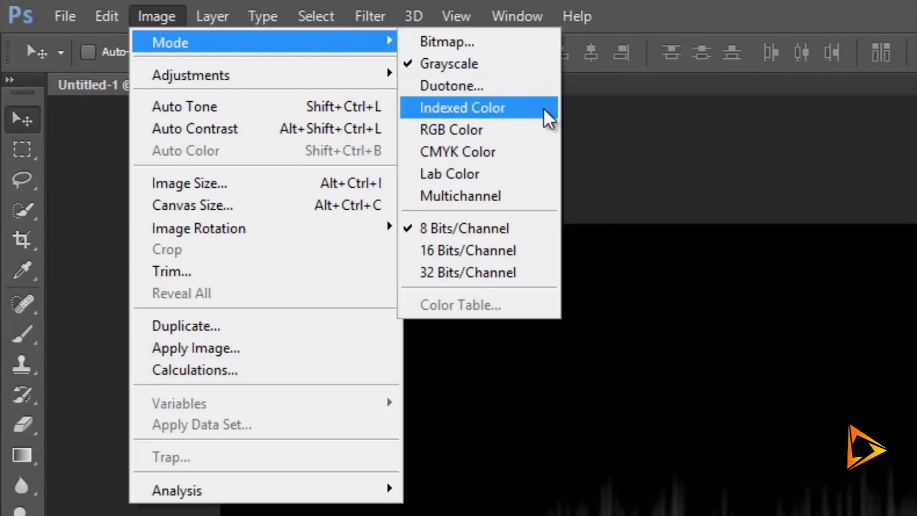
Step: Switch the image mode from Grayscale to Indexed Color
left_click(543, 108)
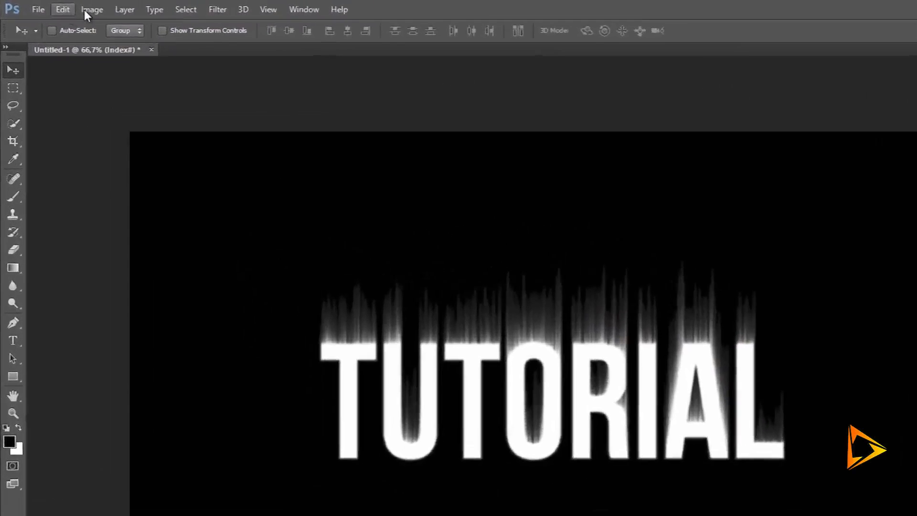
left_click(69, 7)
mouse_move(170, 42)
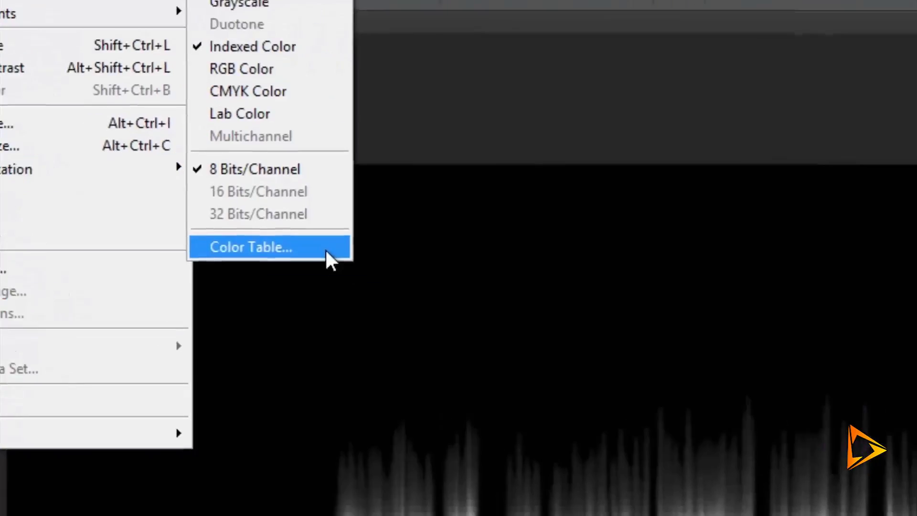
Step: Apply the Black Body colour table so the letters glow fiery orange-yellow
left_click(325, 249)
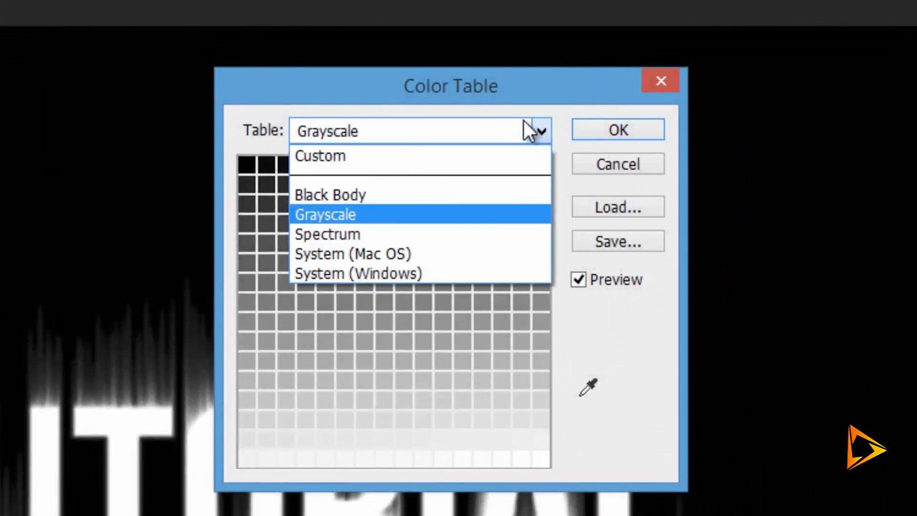
left_click(416, 194)
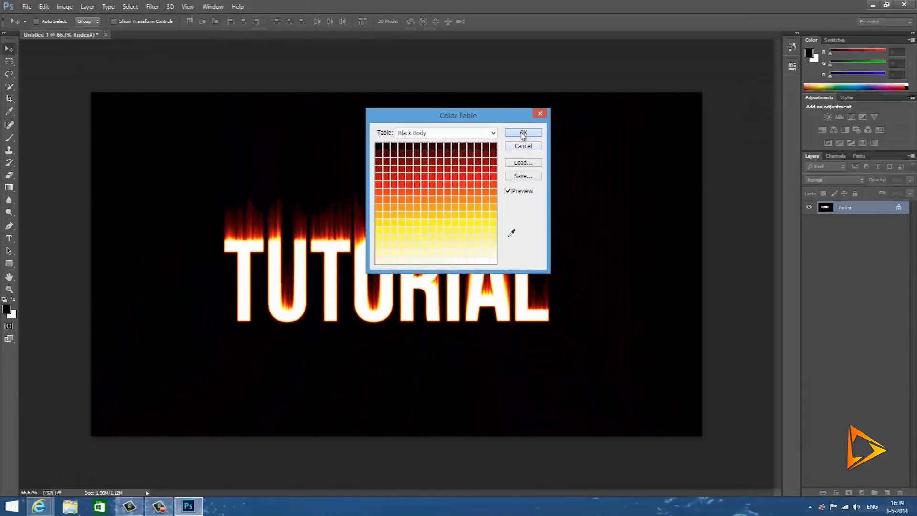
left_click(528, 137)
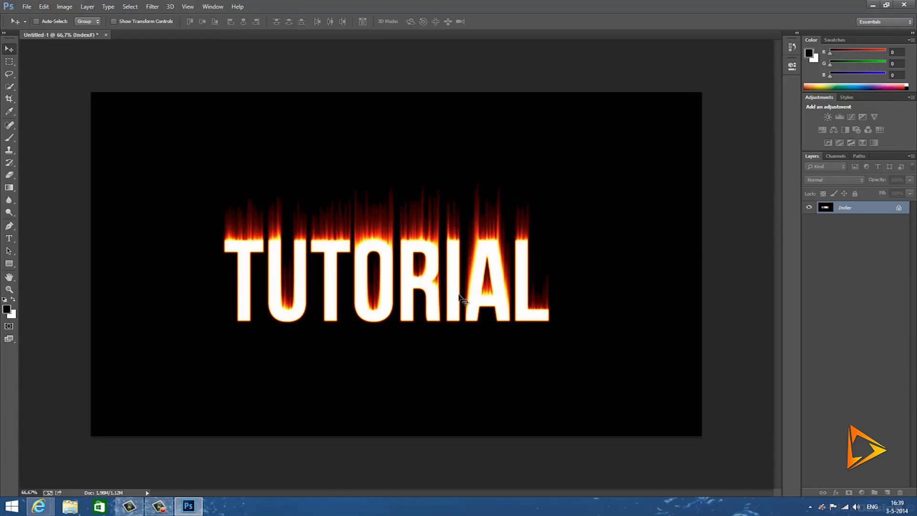
scroll(460, 297, "up", 2)
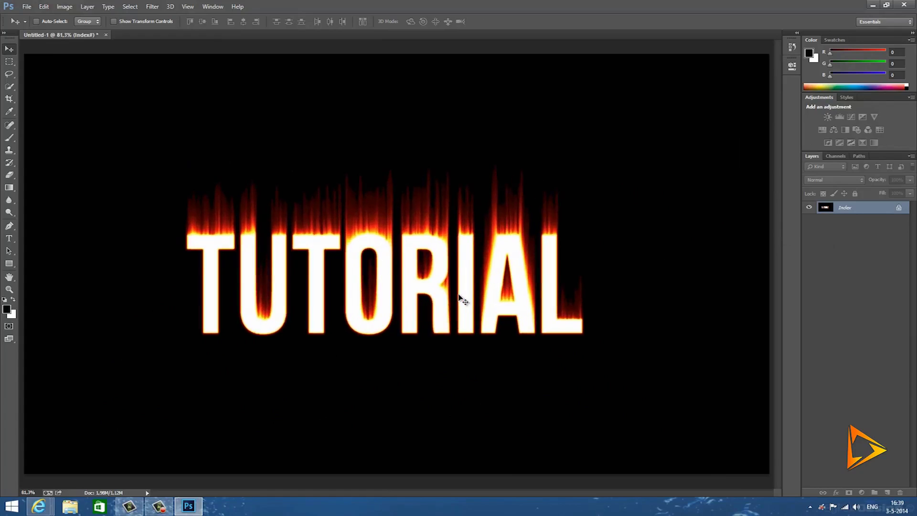